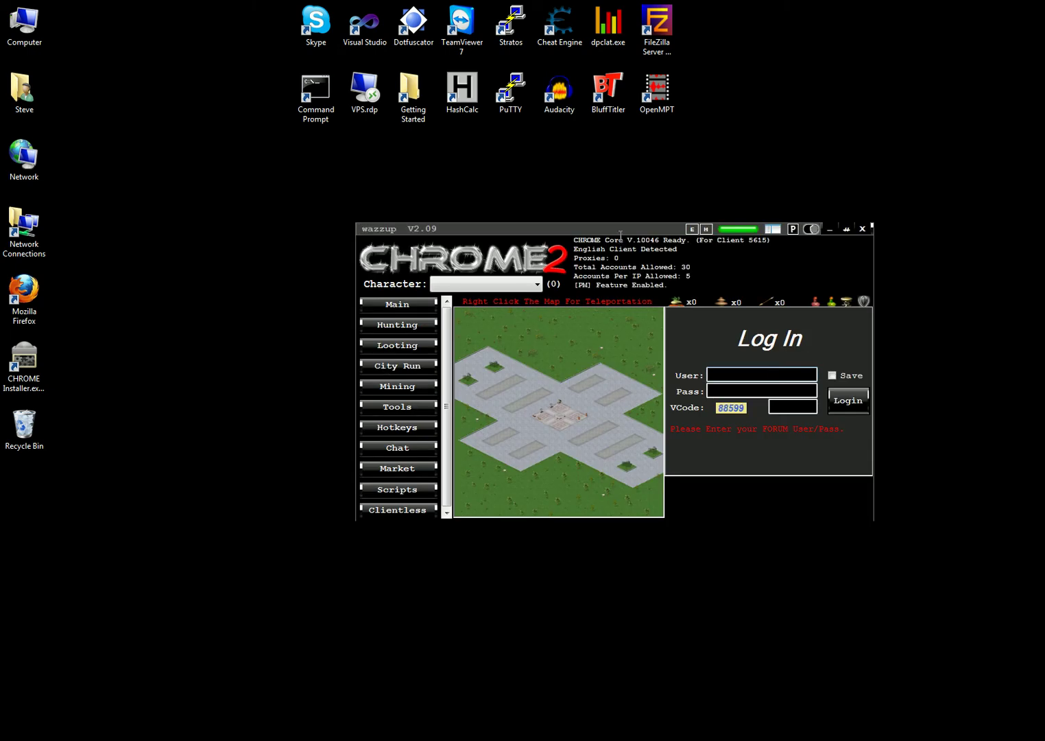
Step: Move the wazzup window up-left and show the Clientless accounts panel
{"action": "left_click_drag", "start_coordinate": [562, 224], "coordinate": [391, 153]}
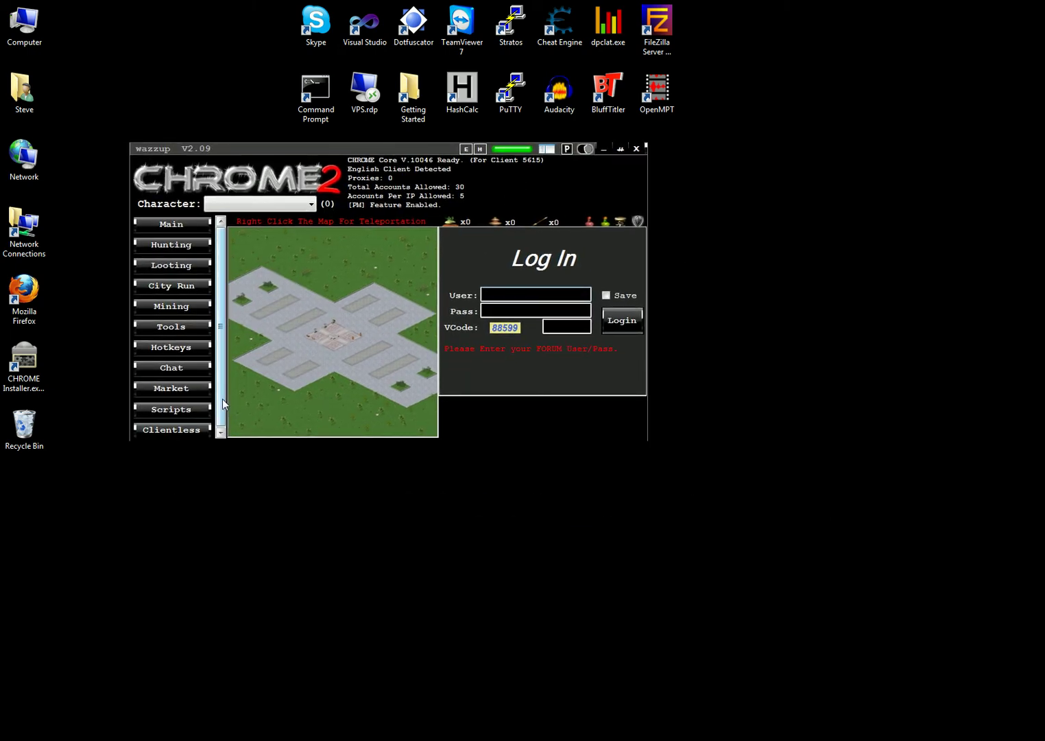
{"action": "left_click", "coordinate": [196, 428]}
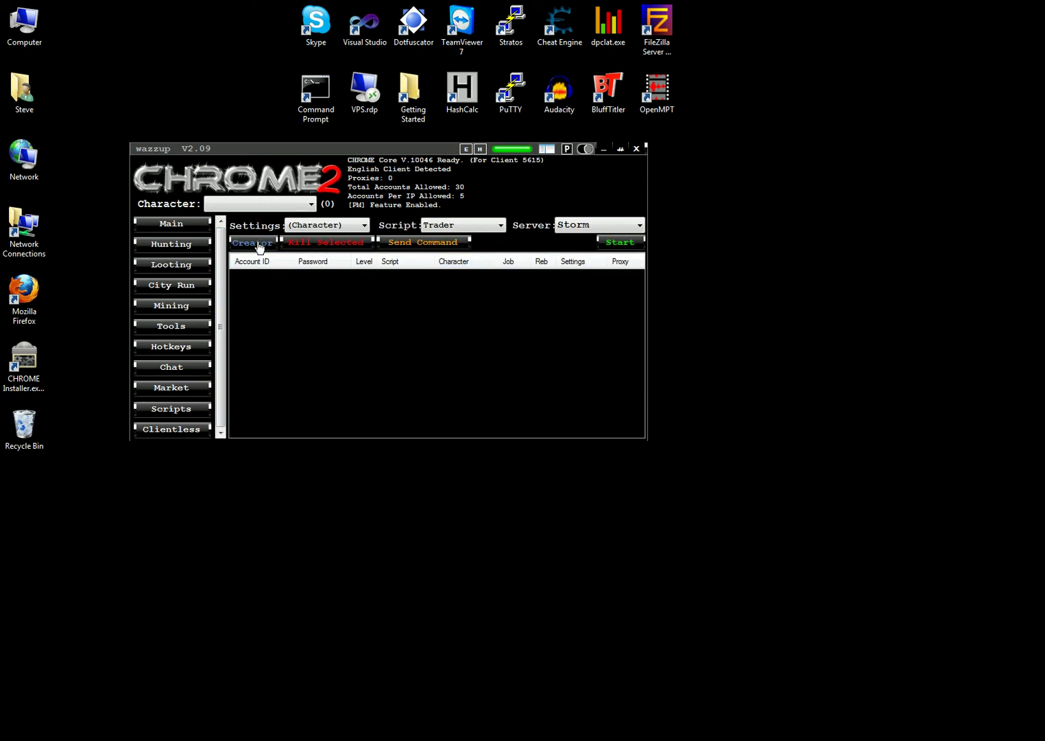
Step: Open the Account Creator and place it below the main bot window
{"action": "left_click", "coordinate": [258, 245]}
{"action": "left_click_drag", "start_coordinate": [261, 32], "coordinate": [311, 360]}
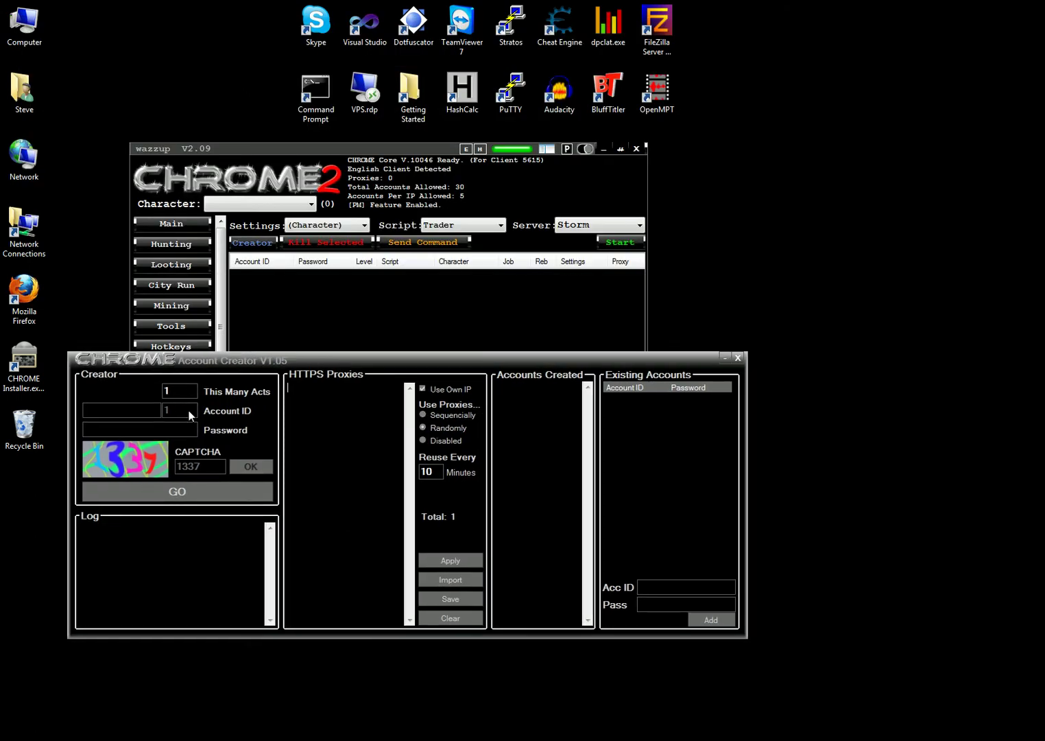
Step: Enter the account ID prefix and the account password in the Account Creator
{"action": "left_click", "coordinate": [132, 412]}
{"action": "left_click", "coordinate": [133, 431]}
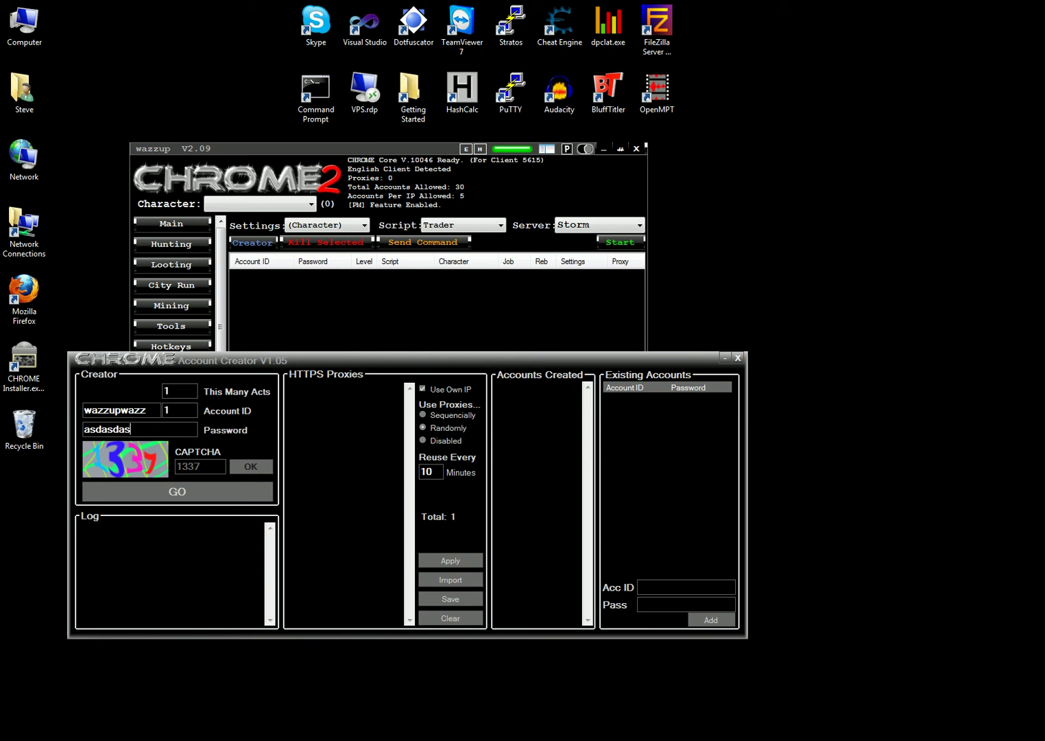
{"action": "key", "text": "Left"}
{"action": "key", "text": "Left"}
{"action": "key", "text": "Left"}
{"action": "key", "text": "Left"}
{"action": "key", "text": "Left"}
{"action": "key", "text": "Left"}
{"action": "key", "text": "Left"}
{"action": "key", "text": "Left"}
{"action": "key", "text": "Left"}
{"action": "key", "text": "Left"}
{"action": "key", "text": "Left"}
{"action": "key", "text": "Left"}
Step: Create the account with GO and submit the shown CAPTCHA code
{"action": "left_click", "coordinate": [205, 492]}
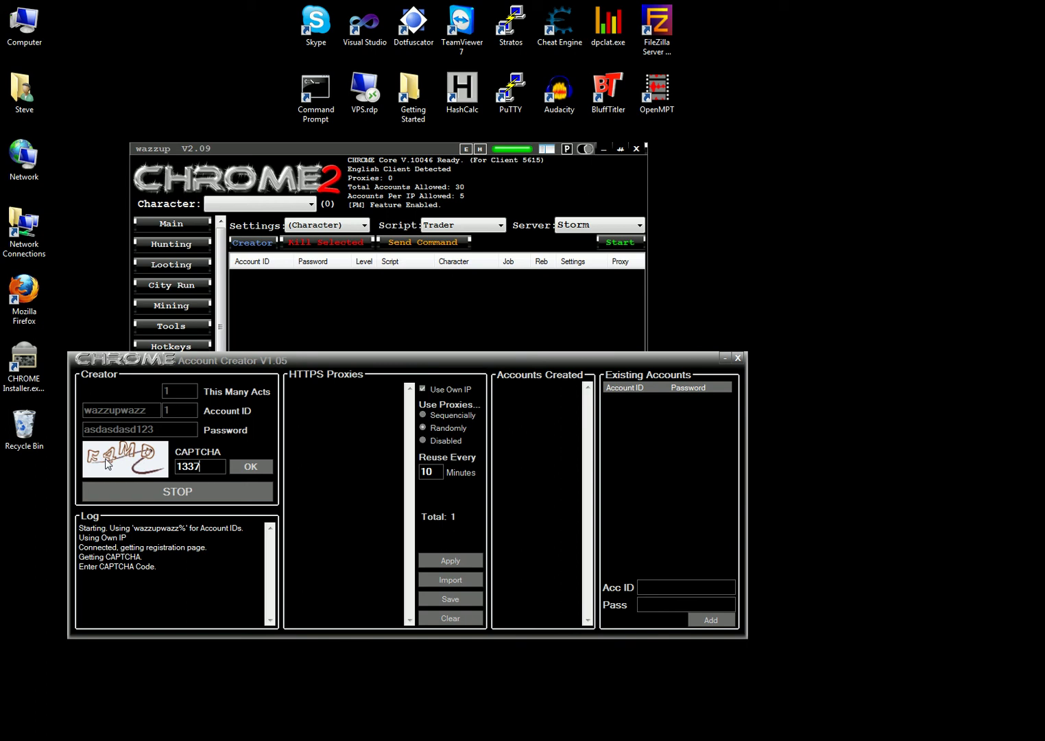
{"action": "left_click_drag", "start_coordinate": [207, 466], "coordinate": [165, 471]}
{"action": "type", "text": "f4md"}
{"action": "left_click", "coordinate": [251, 467]}
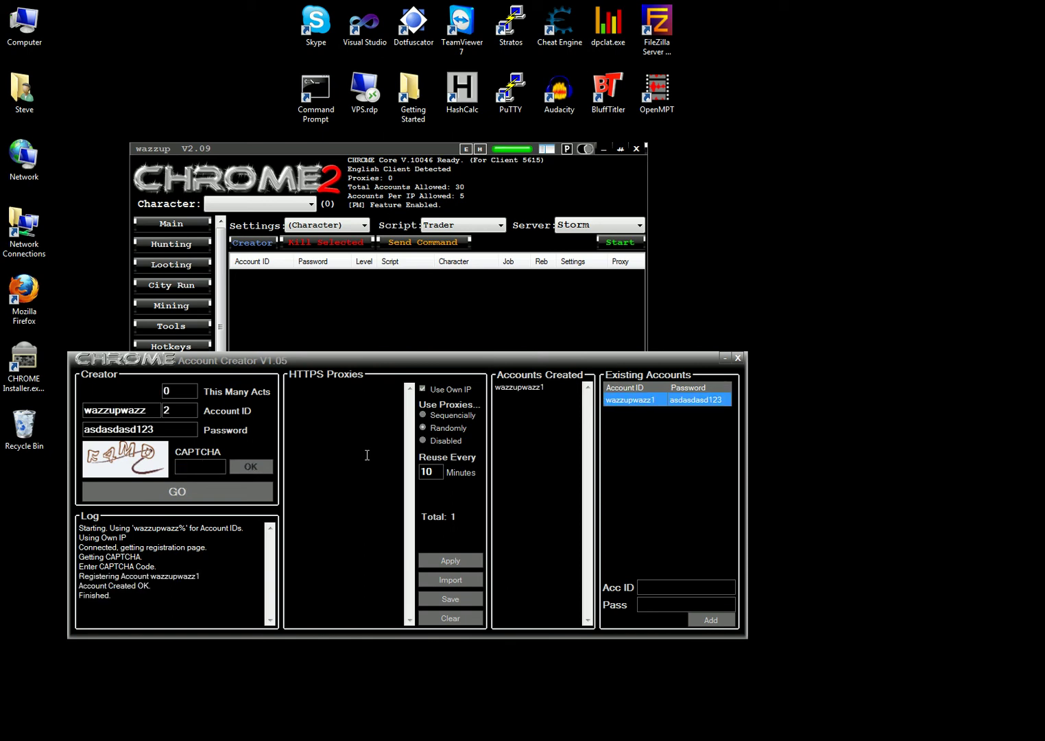
Step: Close the Account Creator
{"action": "left_click", "coordinate": [738, 358]}
Step: Set the new account to the Dark server with the LevelAndHunt script, then start it
{"action": "left_click", "coordinate": [602, 225]}
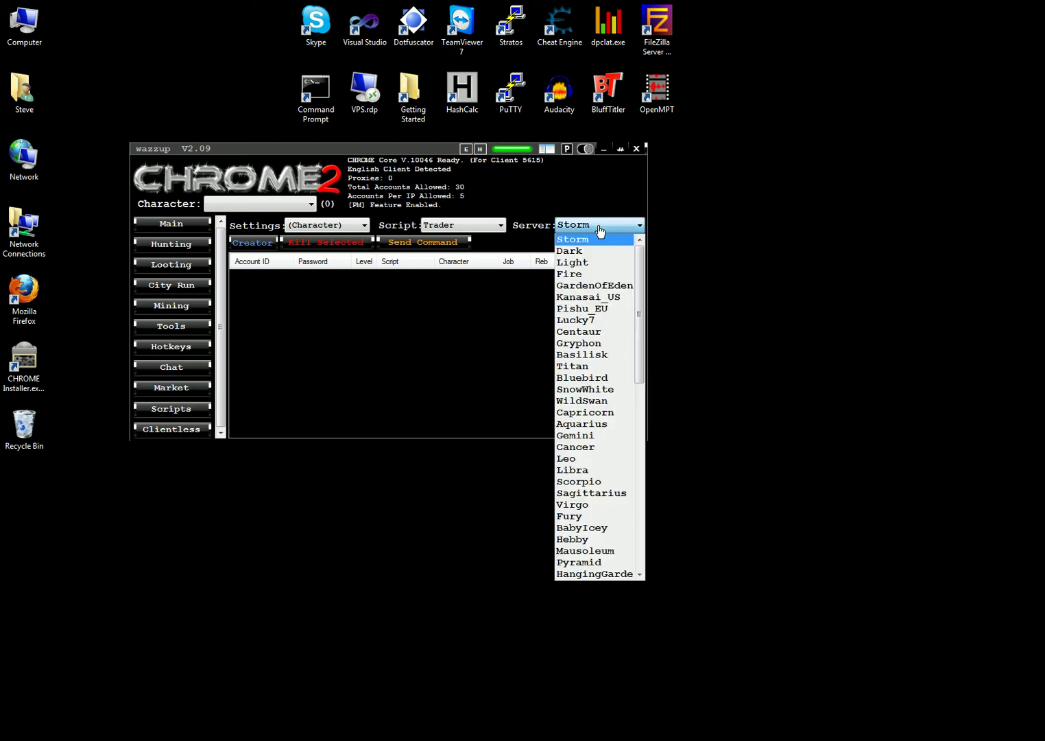
{"action": "left_click", "coordinate": [587, 240]}
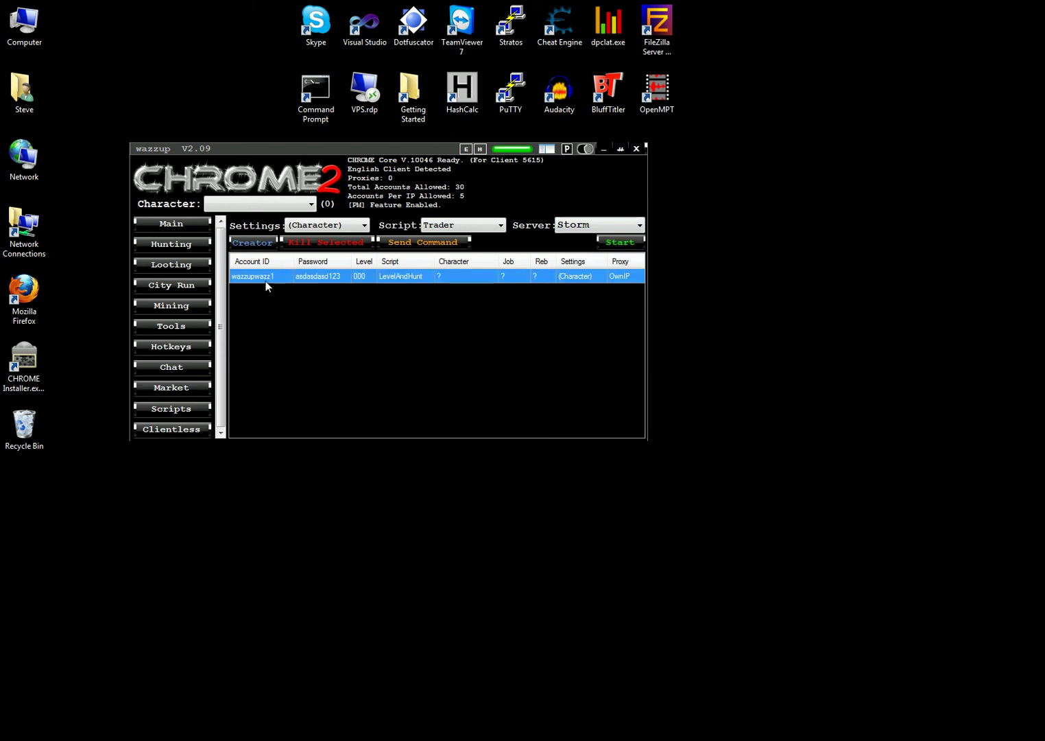
{"action": "left_click", "coordinate": [603, 228]}
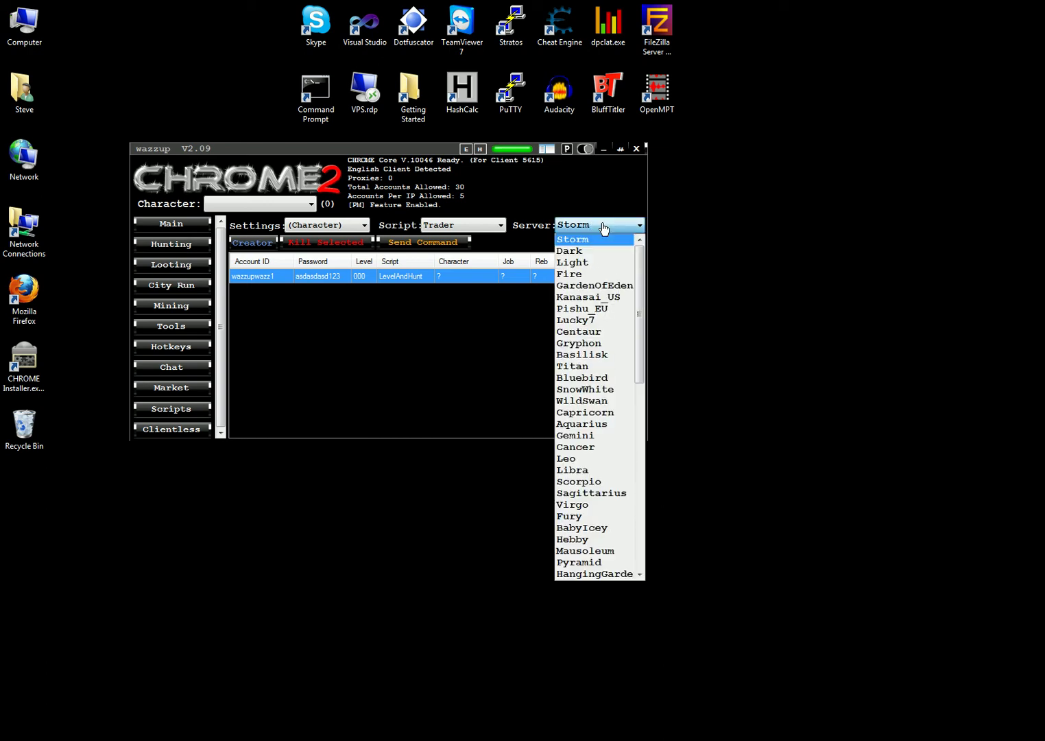
{"action": "left_click", "coordinate": [579, 253]}
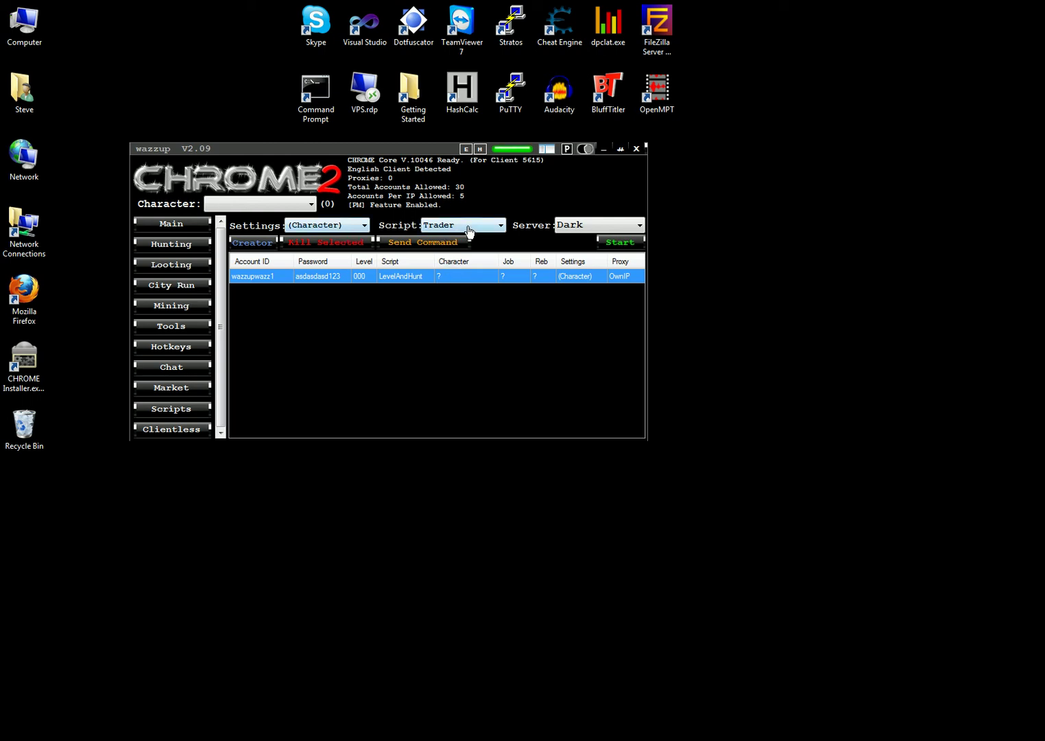
{"action": "left_click", "coordinate": [468, 226]}
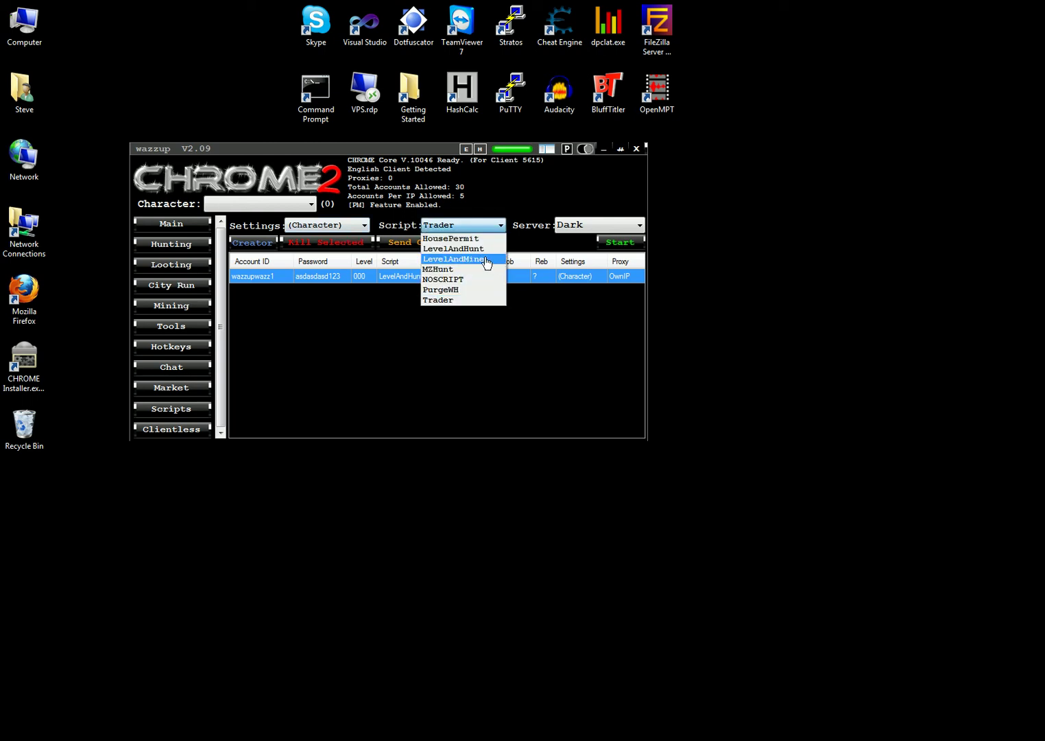
{"action": "left_click", "coordinate": [484, 249]}
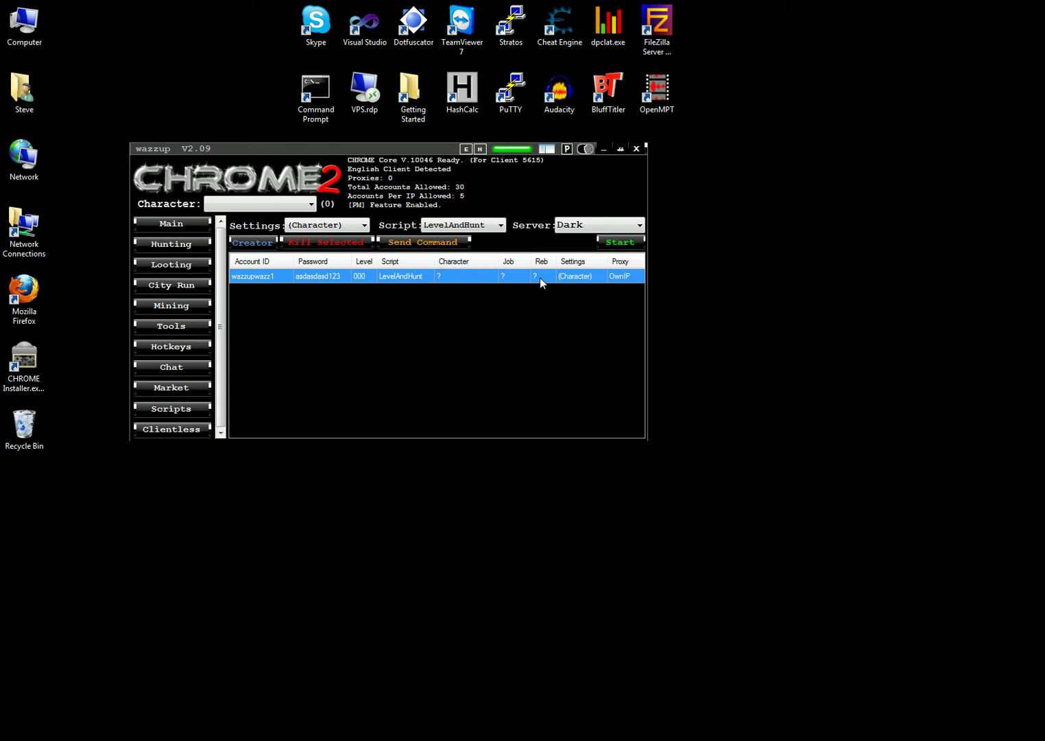
{"action": "right_click", "coordinate": [411, 280]}
{"action": "left_click", "coordinate": [449, 287]}
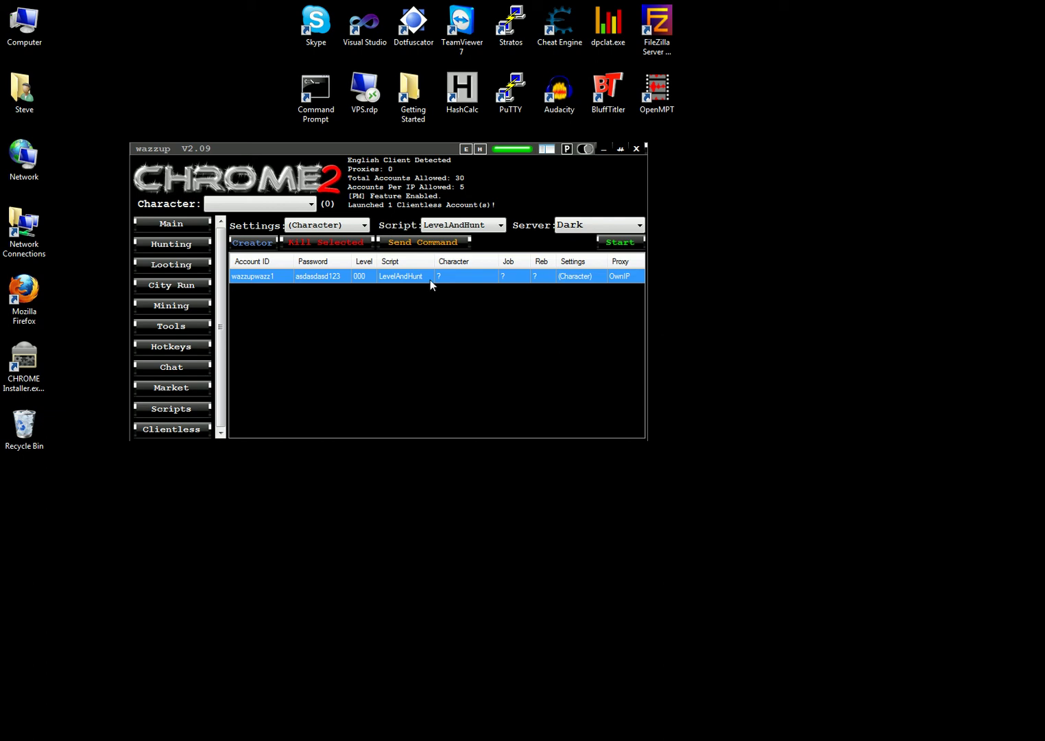
Step: Return to the Main map and stats view, enter a login user name, and move the window right
{"action": "right_click", "coordinate": [404, 284]}
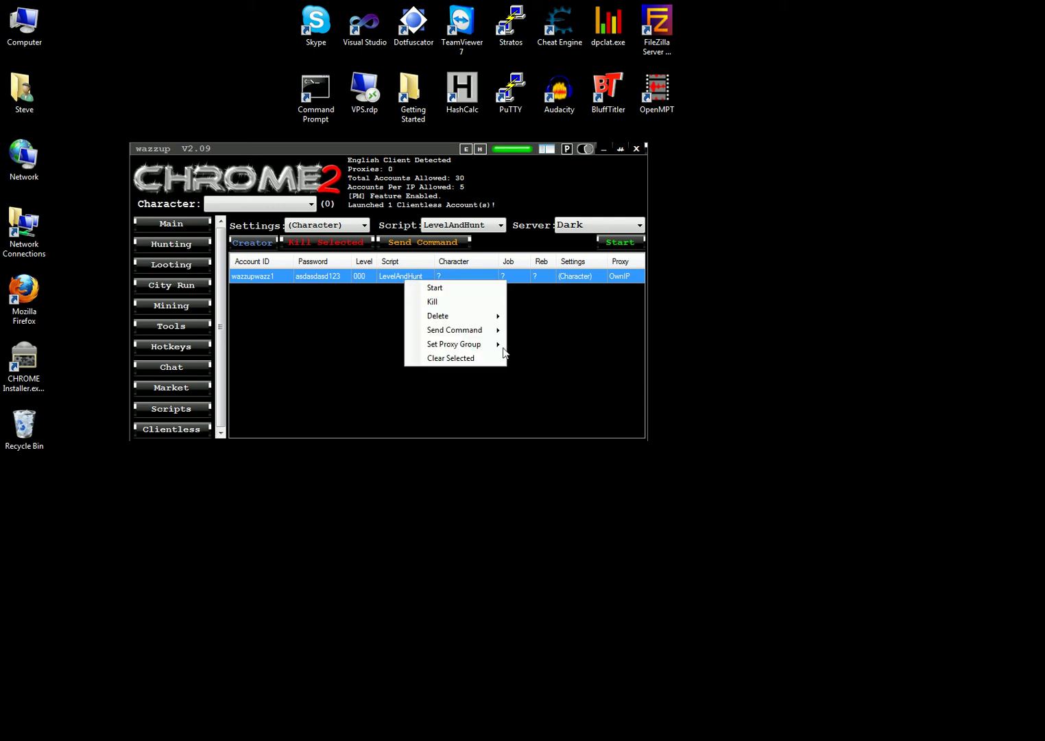
{"action": "left_click", "coordinate": [432, 300]}
{"action": "left_click", "coordinate": [166, 226]}
{"action": "left_click", "coordinate": [548, 297]}
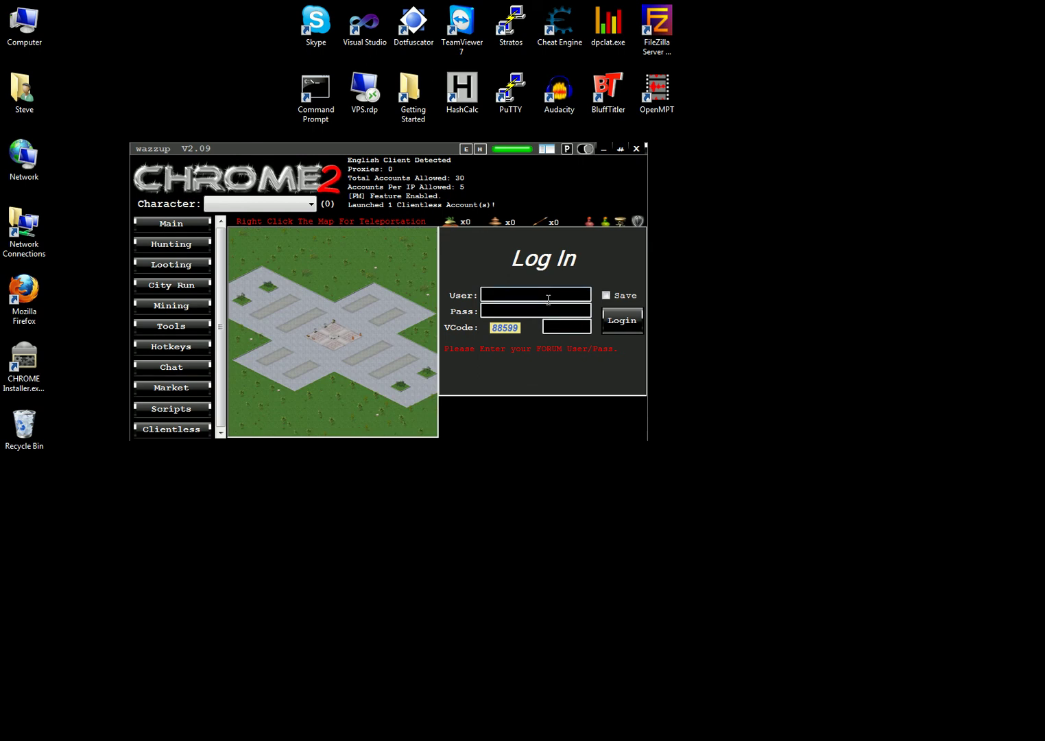
{"action": "type", "text": "steve"}
{"action": "left_click_drag", "start_coordinate": [409, 150], "coordinate": [1044, 227]}
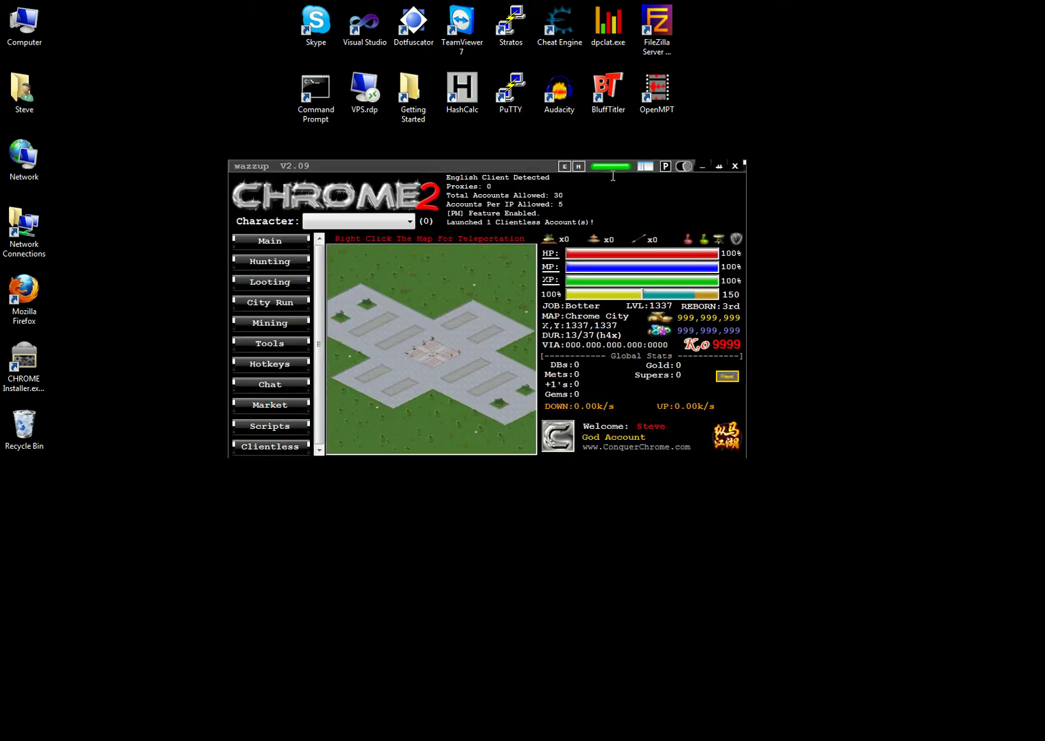
Step: Start the clientless account from the Clientless list, then view its map and character stats
{"action": "left_click", "coordinate": [283, 446]}
{"action": "right_click", "coordinate": [524, 294]}
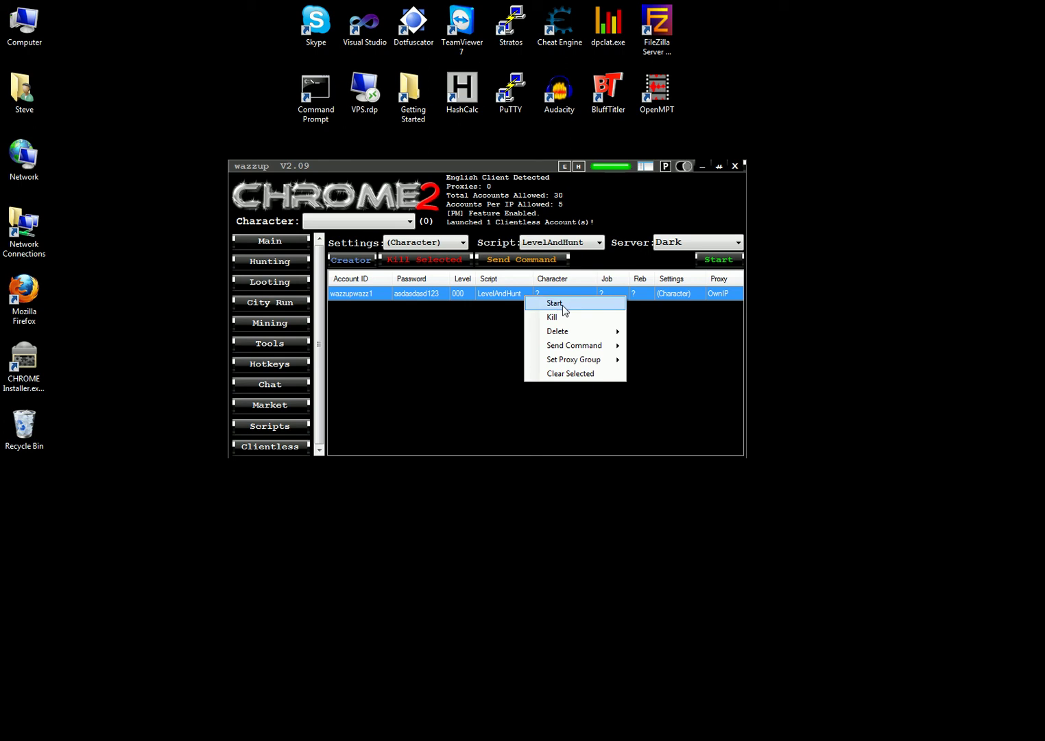
{"action": "left_click", "coordinate": [561, 305]}
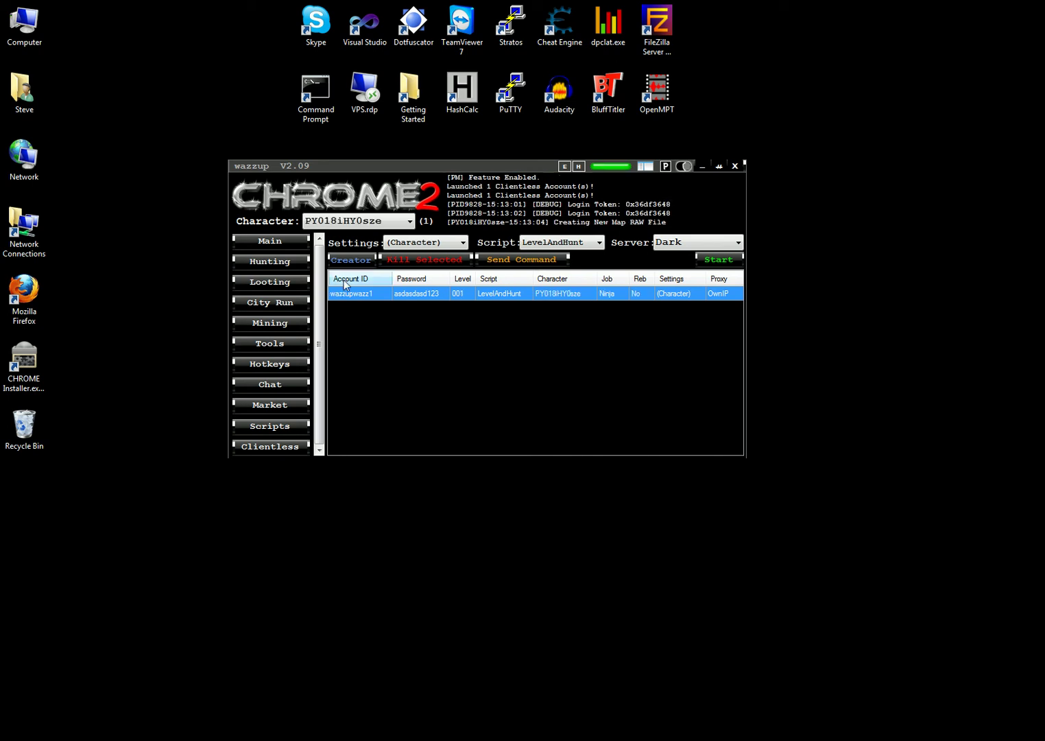
{"action": "left_click", "coordinate": [266, 244]}
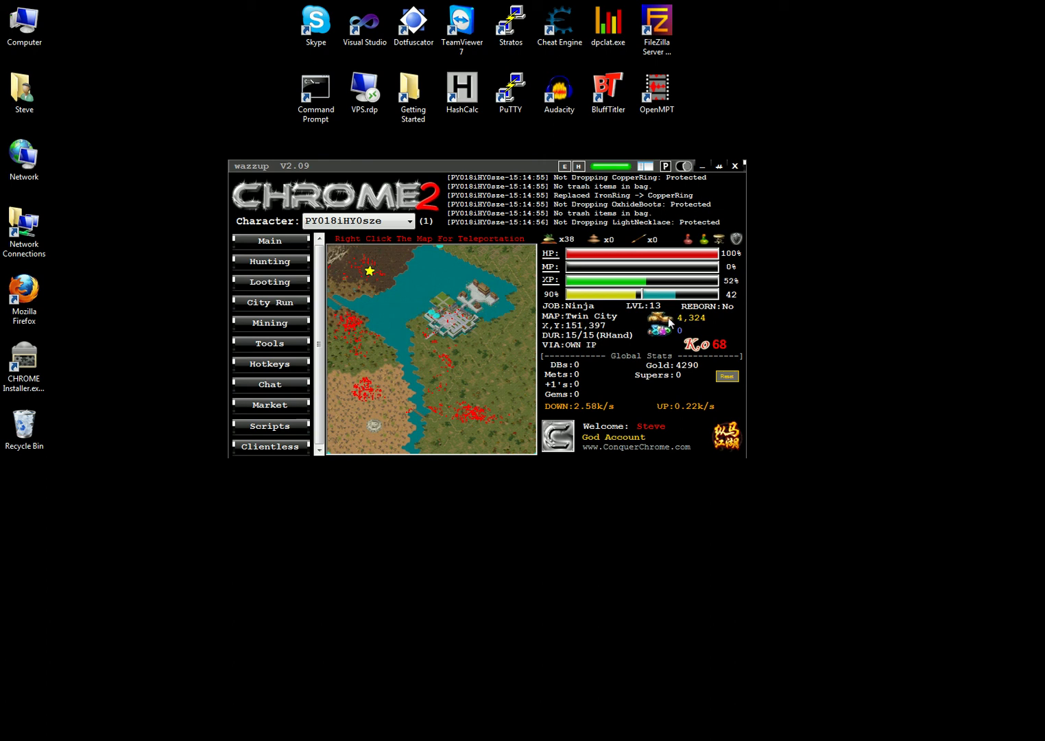
Step: From the clientless list, open and close the Account Creator and the Proxy Manager
{"action": "left_click", "coordinate": [281, 447]}
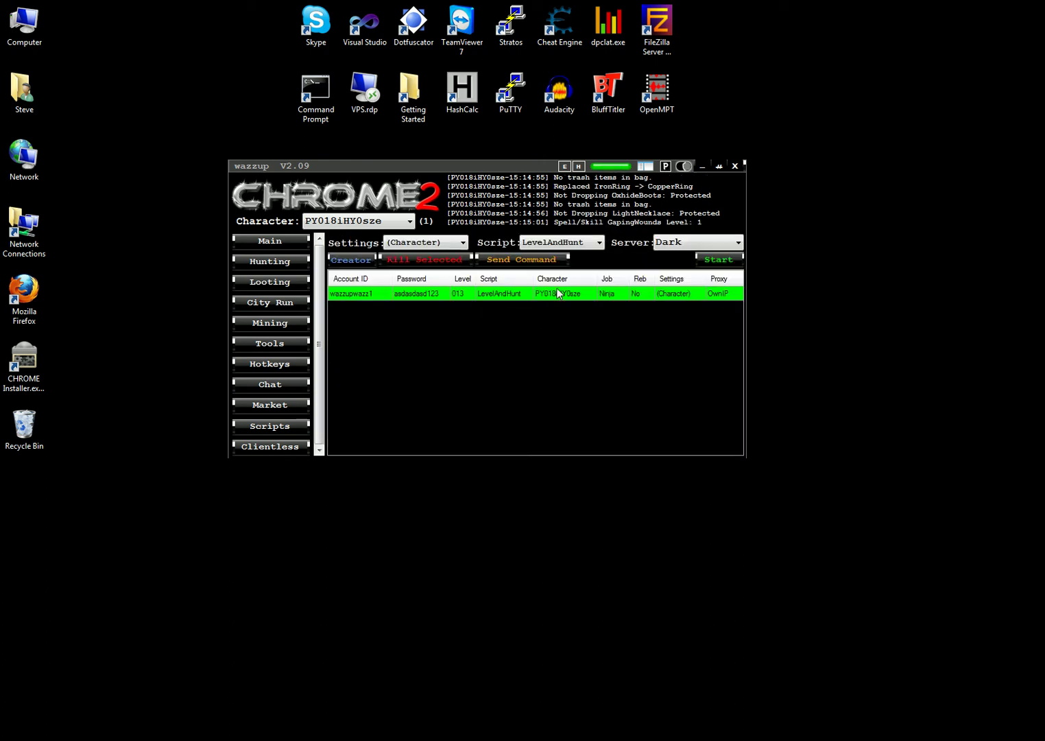
{"action": "left_click", "coordinate": [367, 262]}
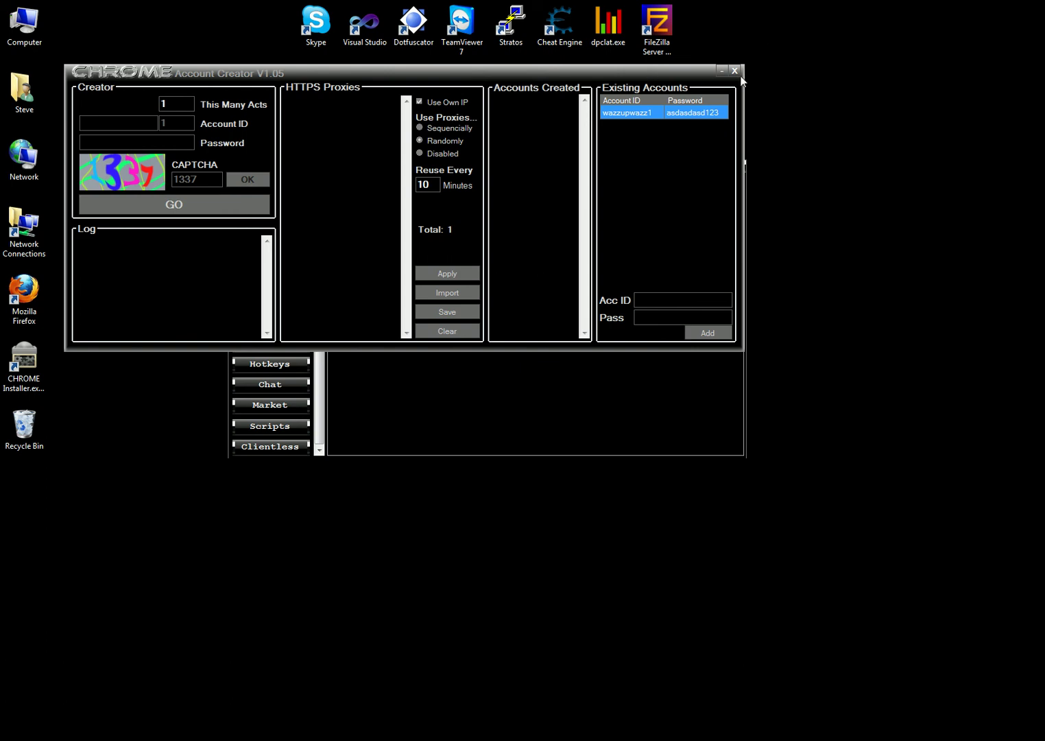
{"action": "left_click", "coordinate": [737, 75]}
{"action": "left_click", "coordinate": [665, 166]}
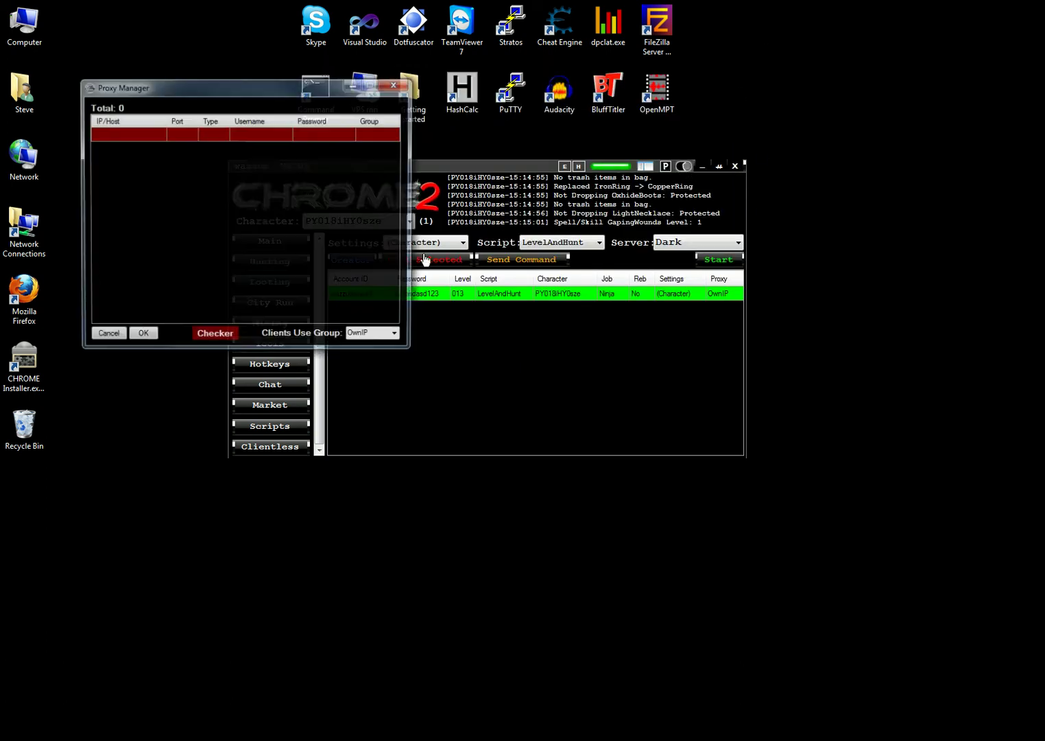
{"action": "left_click", "coordinate": [392, 81]}
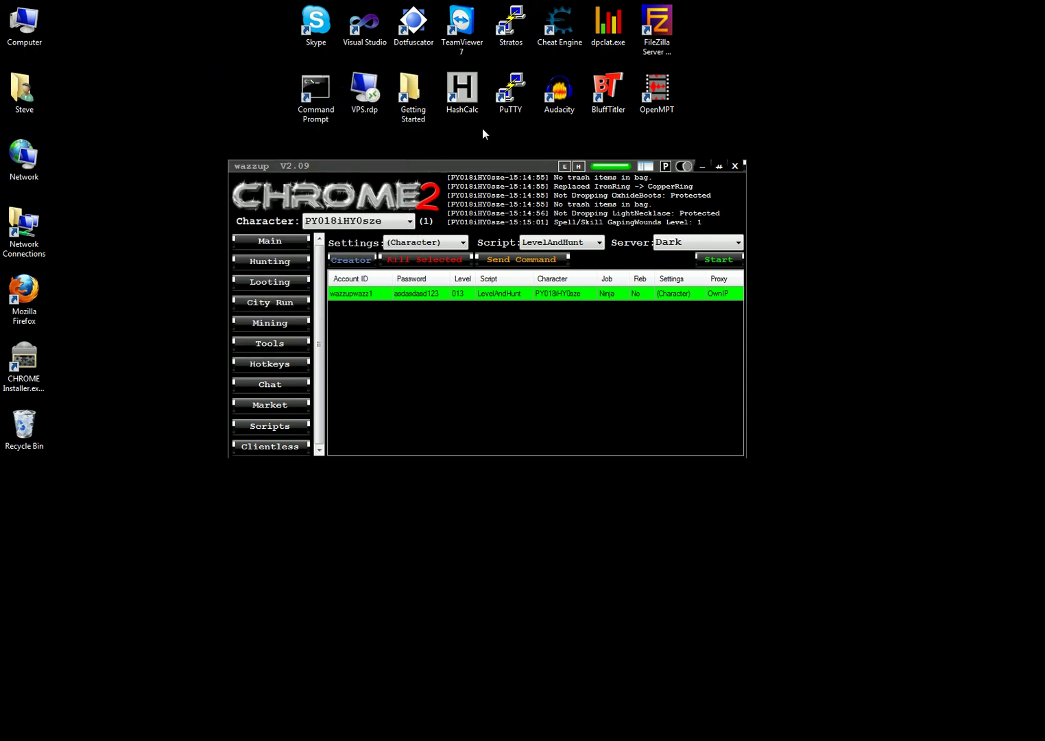